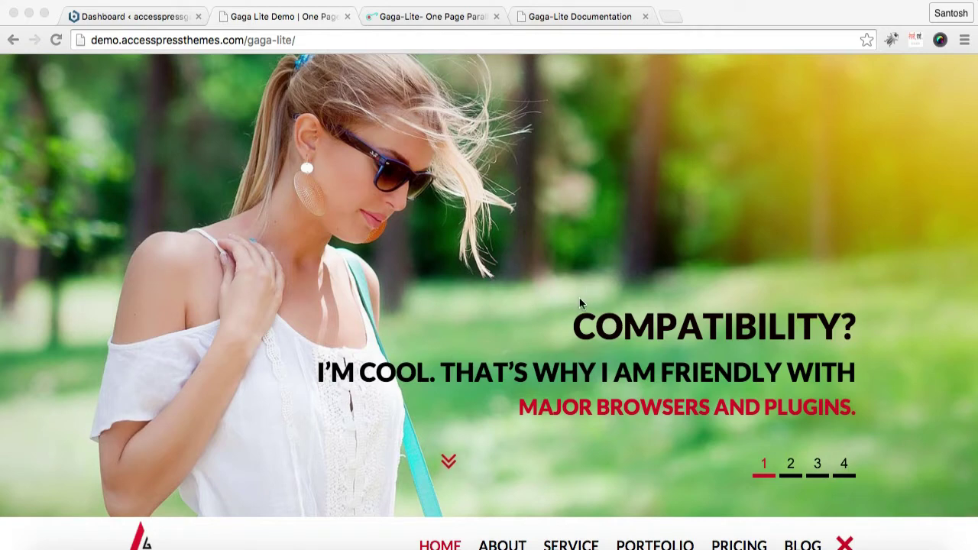
Step: Look over the Gaga Lite demo page alongside the WordPress admin dashboard
scroll(588, 311, "down", 3)
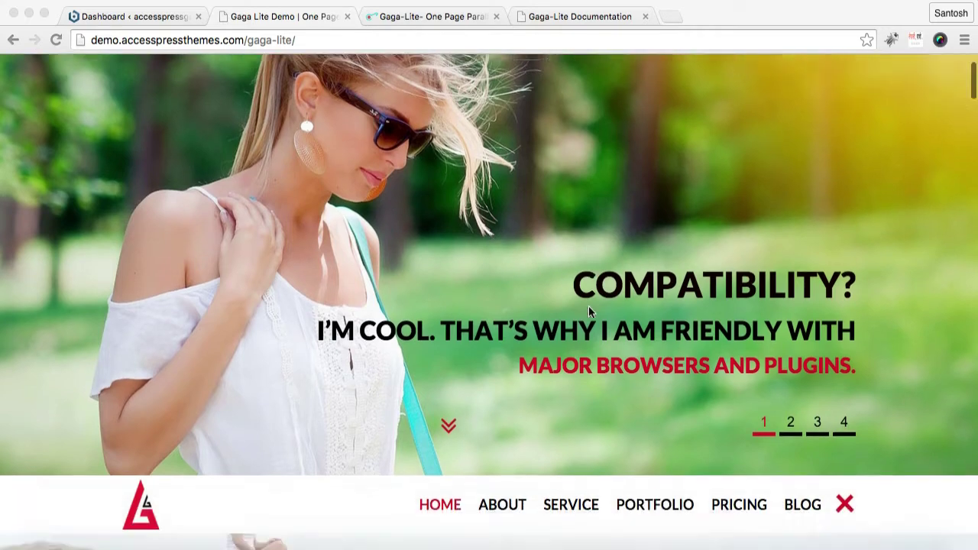
scroll(589, 311, "up", 4)
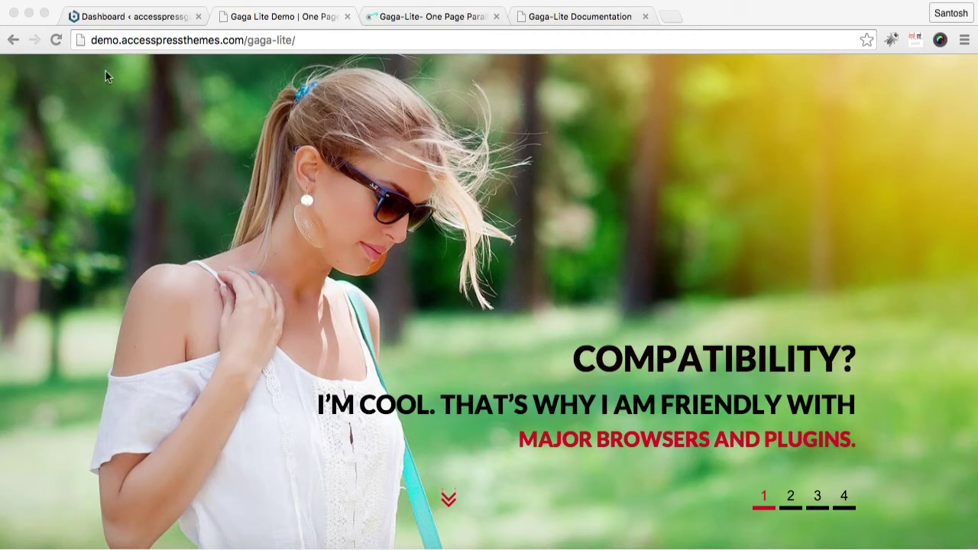
left_click(153, 15)
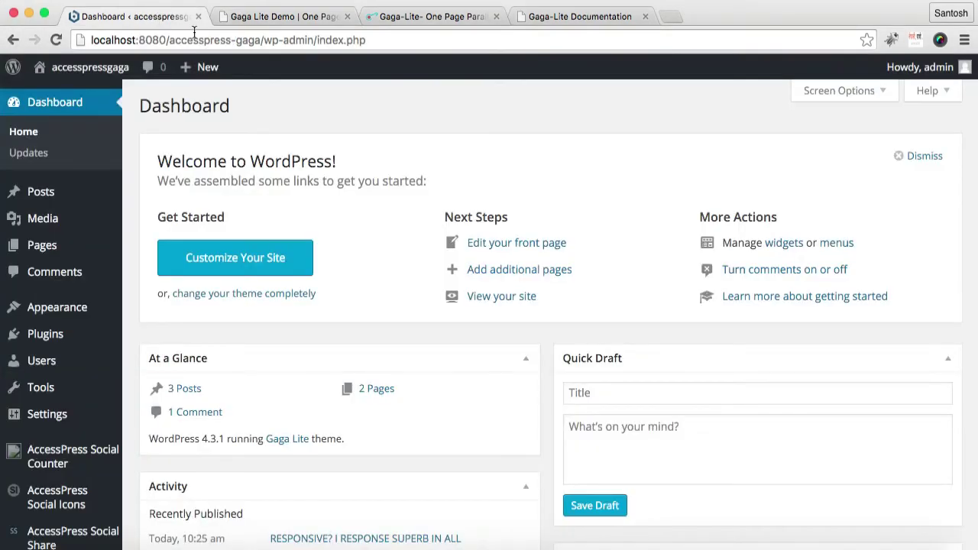
left_click(234, 22)
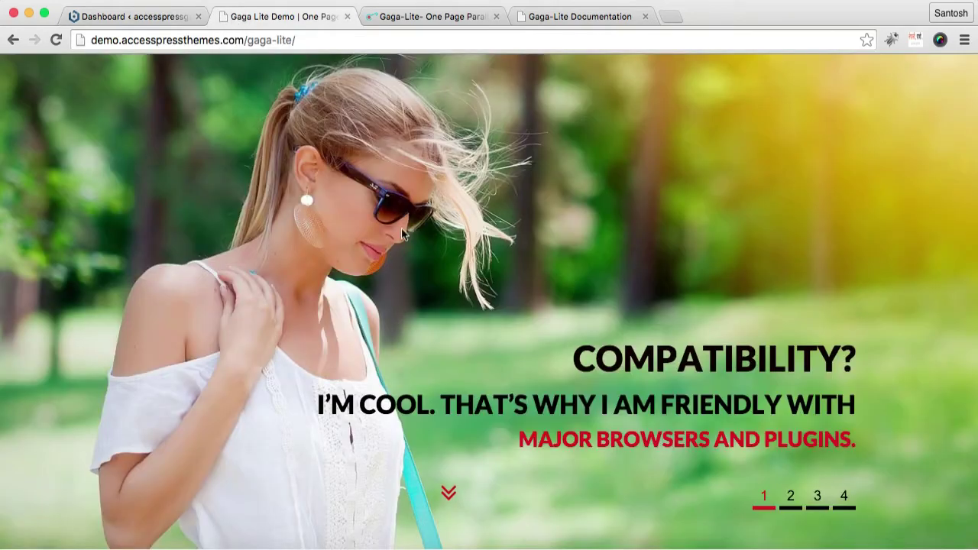
scroll(519, 374, "down", 4)
scroll(519, 374, "down", 5)
scroll(522, 377, "down", 3)
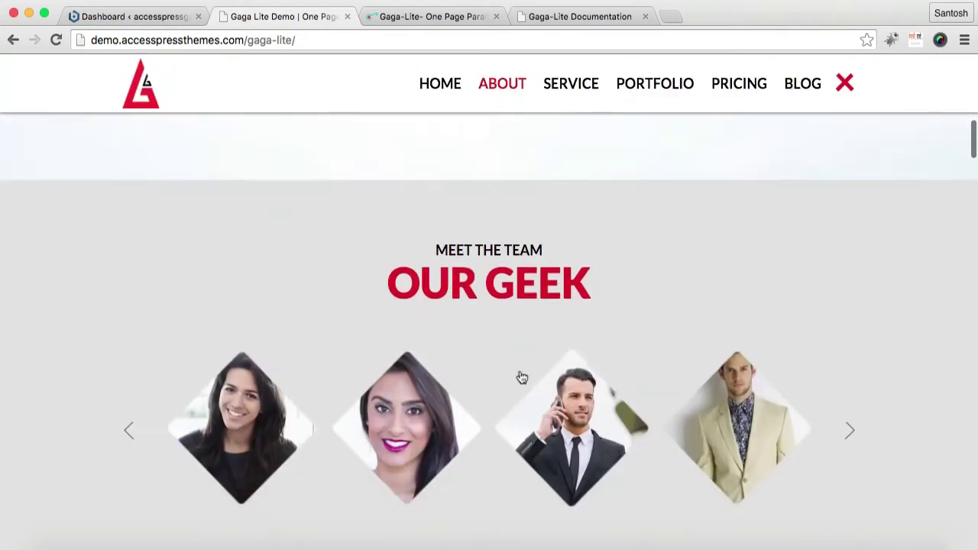
scroll(522, 378, "up", 5)
scroll(520, 375, "up", 5)
scroll(519, 375, "up", 2)
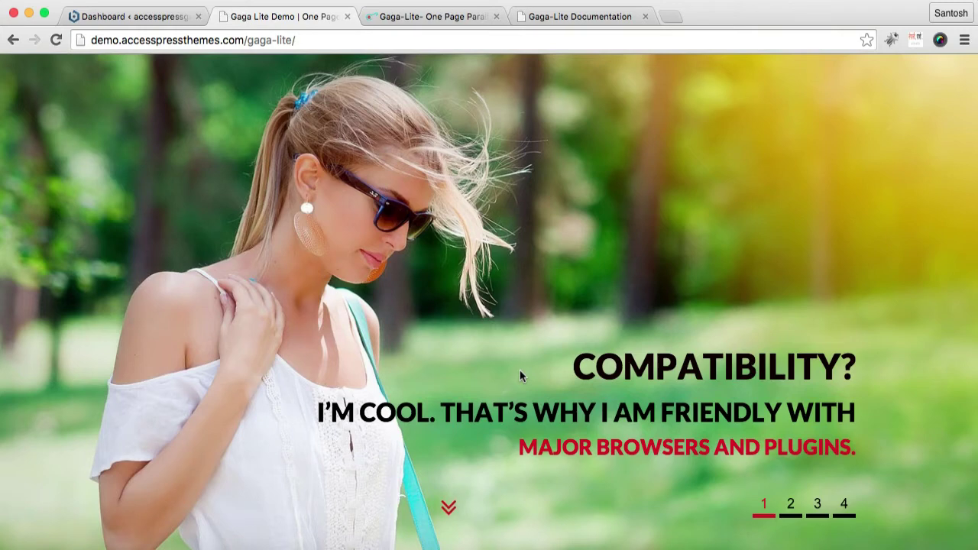
Step: Add a new post category named 'slider' under Posts > Categories
left_click(100, 16)
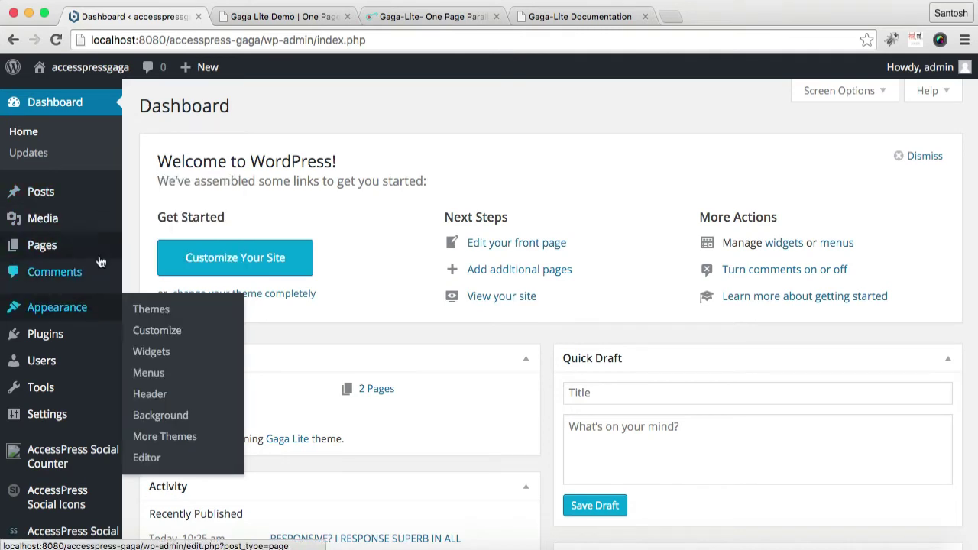
mouse_move(41, 192)
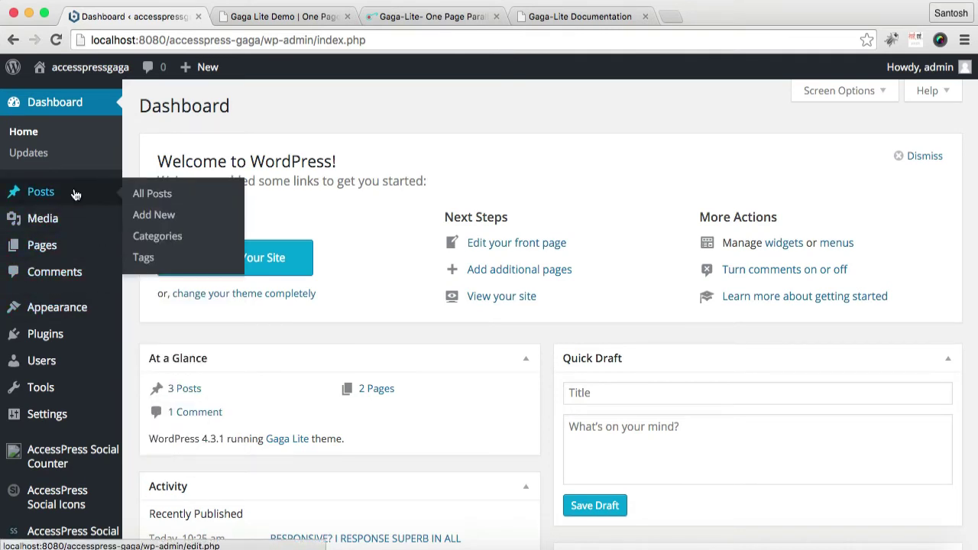
left_click(160, 237)
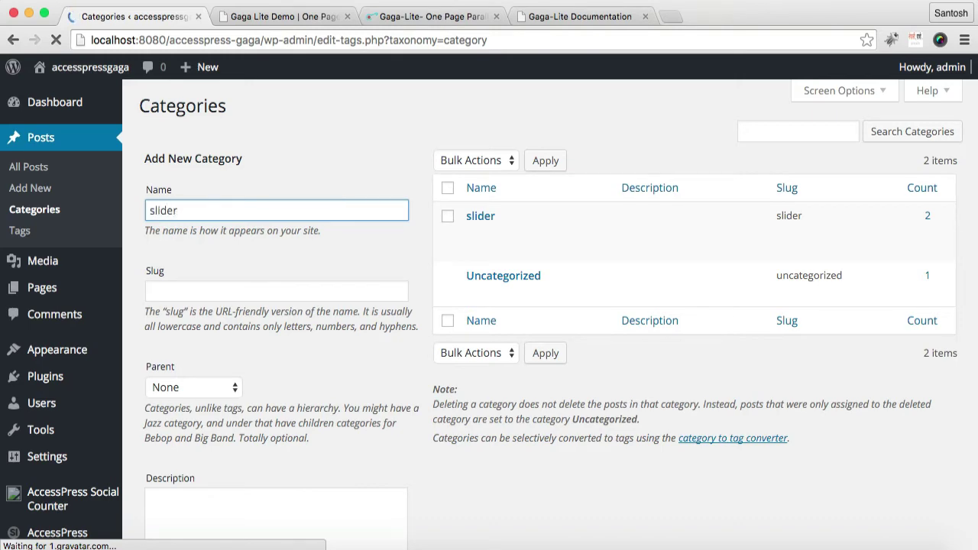
scroll(387, 240, "down", 5)
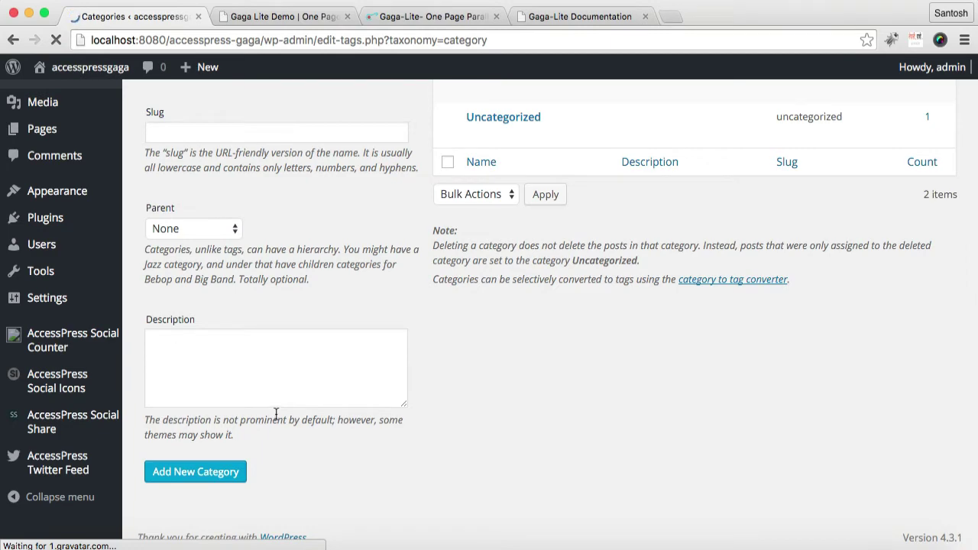
left_click(214, 472)
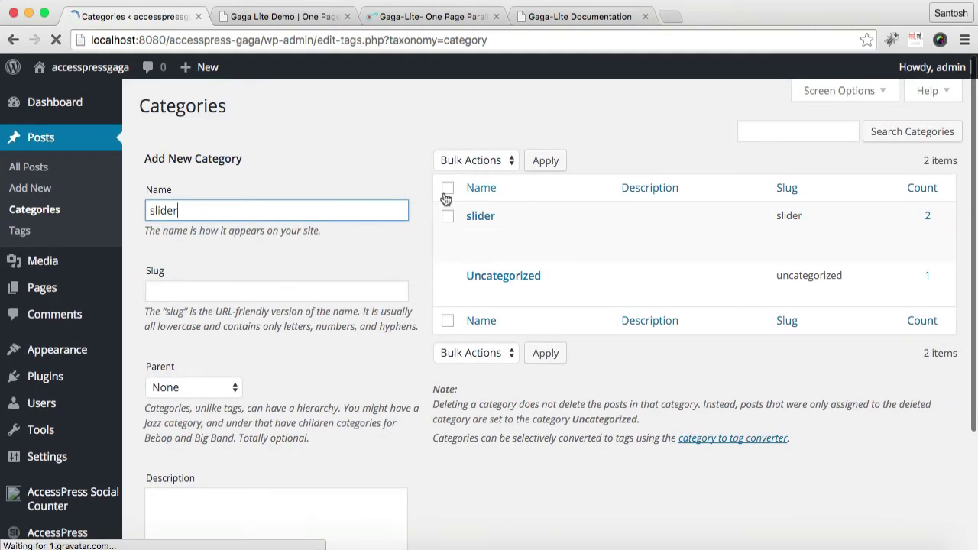
Step: Start a new post from the slider category listing, titled 'I am Perfect'
left_click(928, 220)
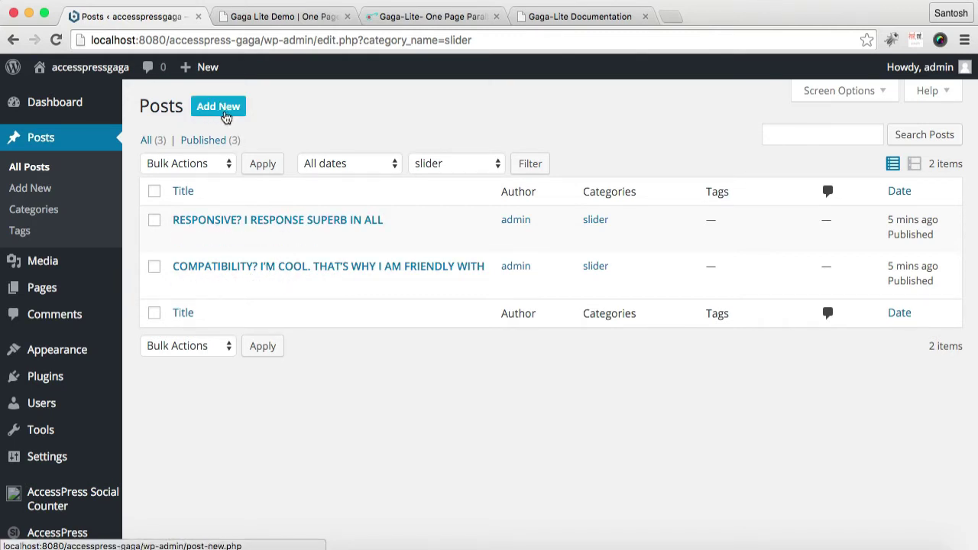
left_click(226, 115)
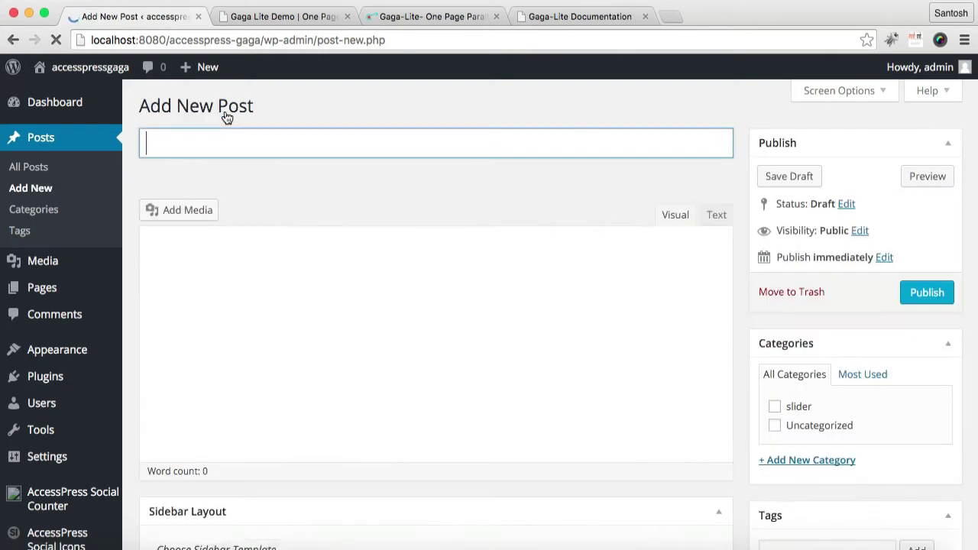
left_click(247, 142)
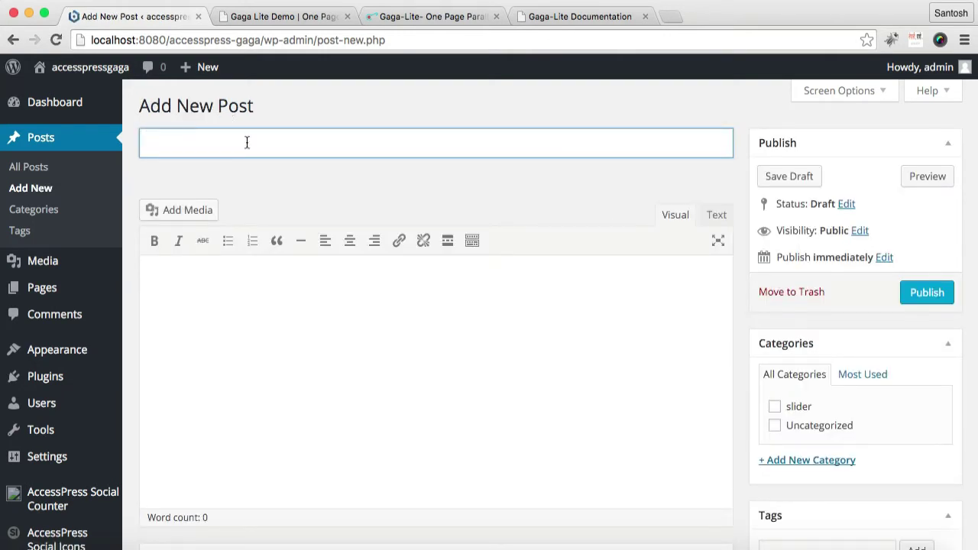
type("I am Per")
type("fect")
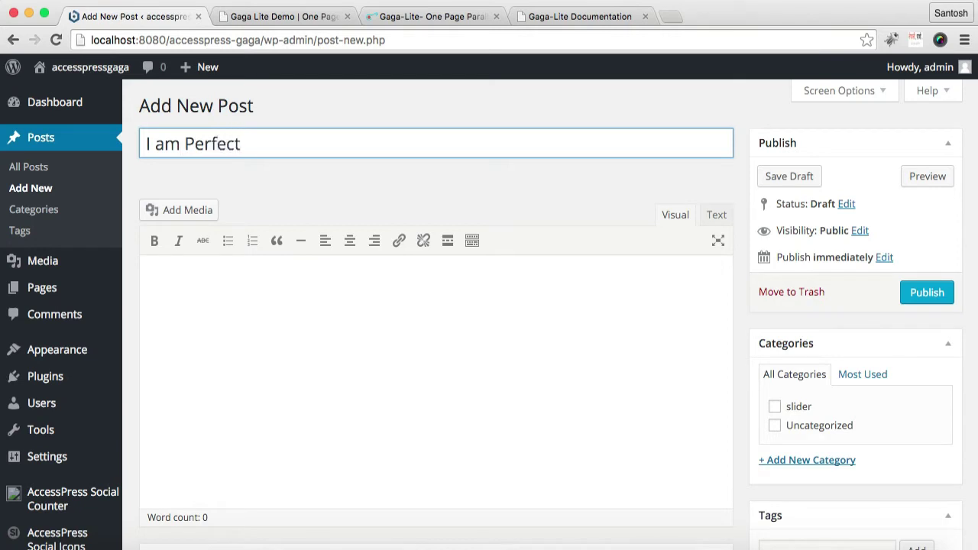
Step: Write the body 'Responsive, multipurpose' and assign the post to the slider category
left_click(301, 289)
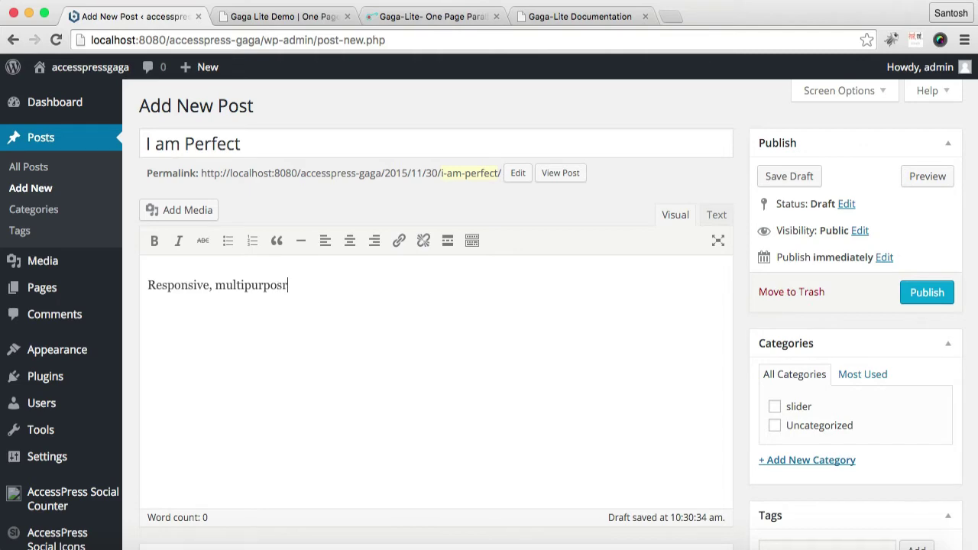
scroll(504, 306, "down", 2)
scroll(456, 321, "down", 5)
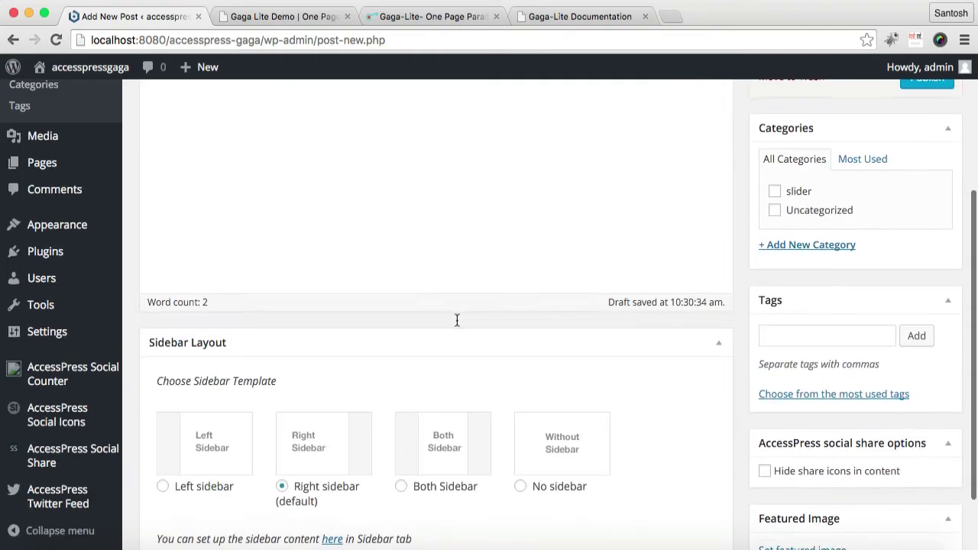
scroll(458, 318, "down", 1)
scroll(461, 316, "down", 2)
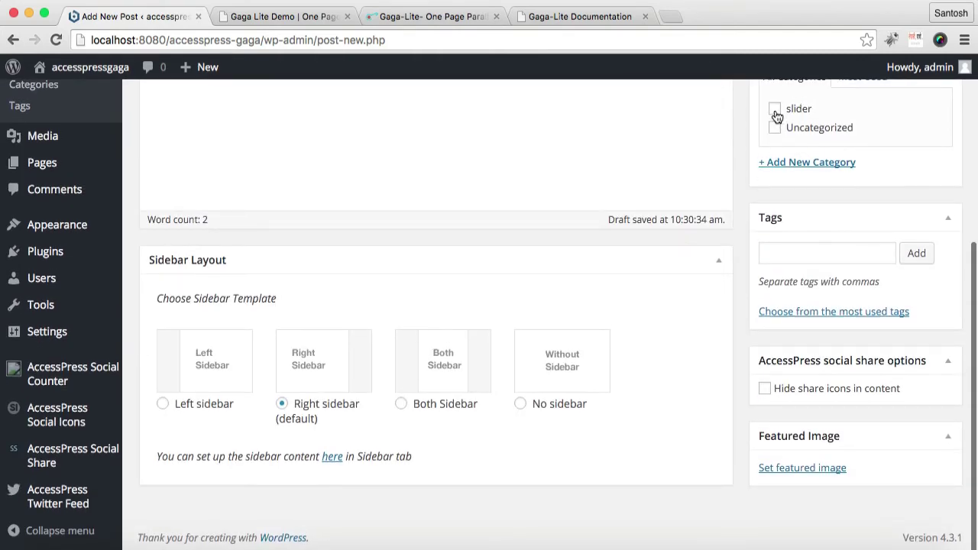
scroll(842, 158, "up", 3)
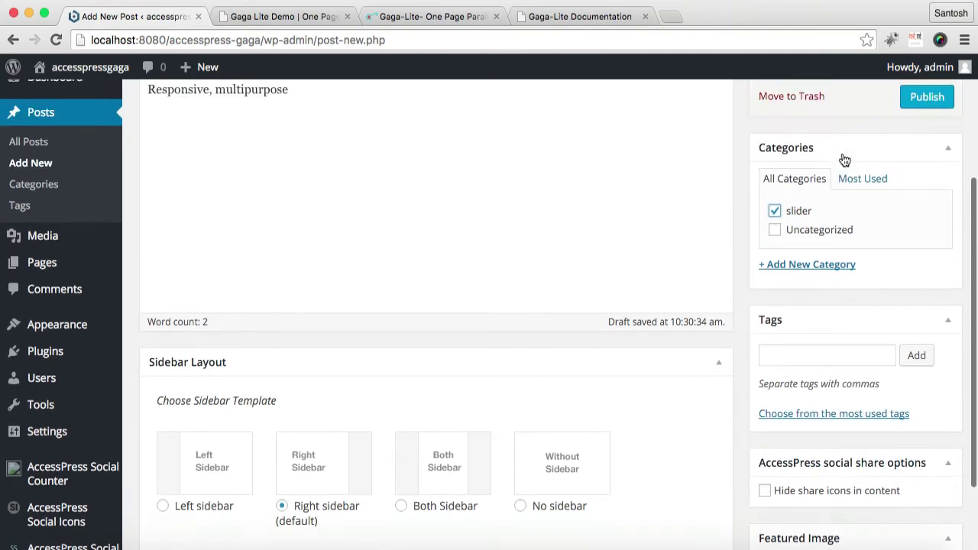
scroll(860, 259, "down", 3)
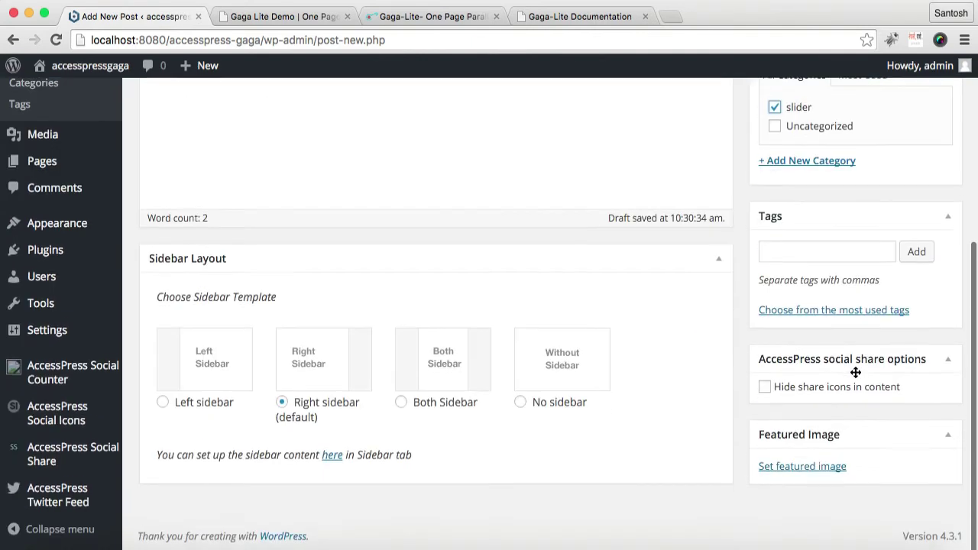
Step: Upload banner_one-1024x512.jpg as the post's featured image
left_click(798, 470)
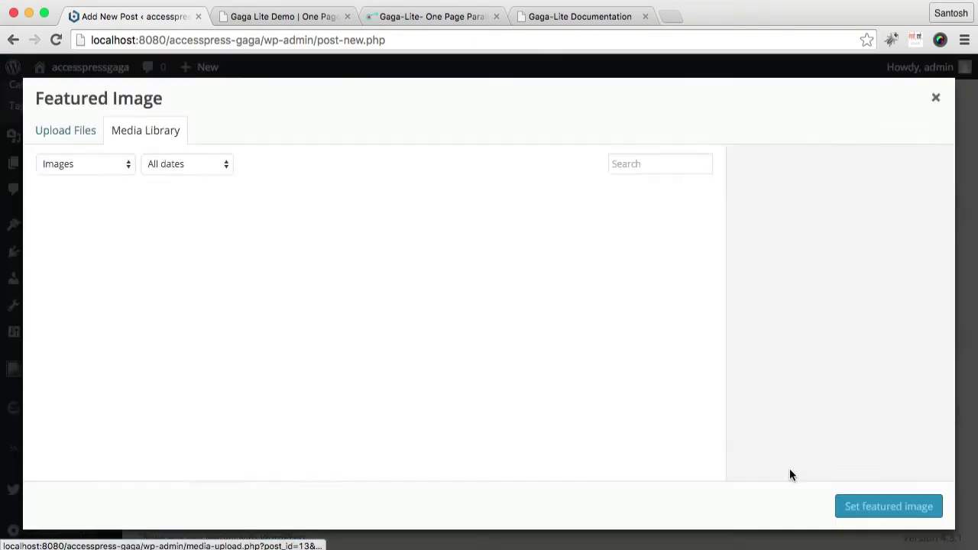
left_click(67, 131)
left_click(472, 327)
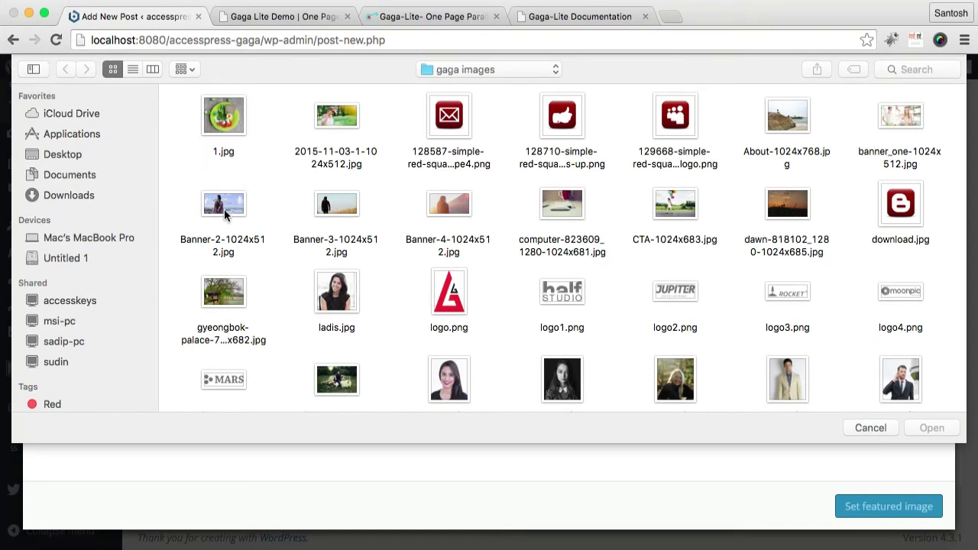
left_click(227, 214)
left_click(330, 212)
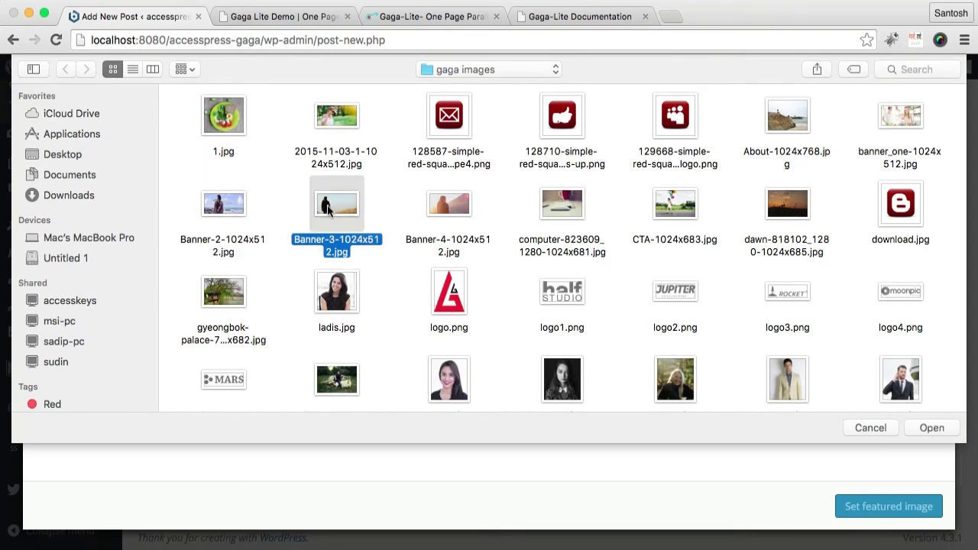
left_click(928, 430)
left_click(896, 116)
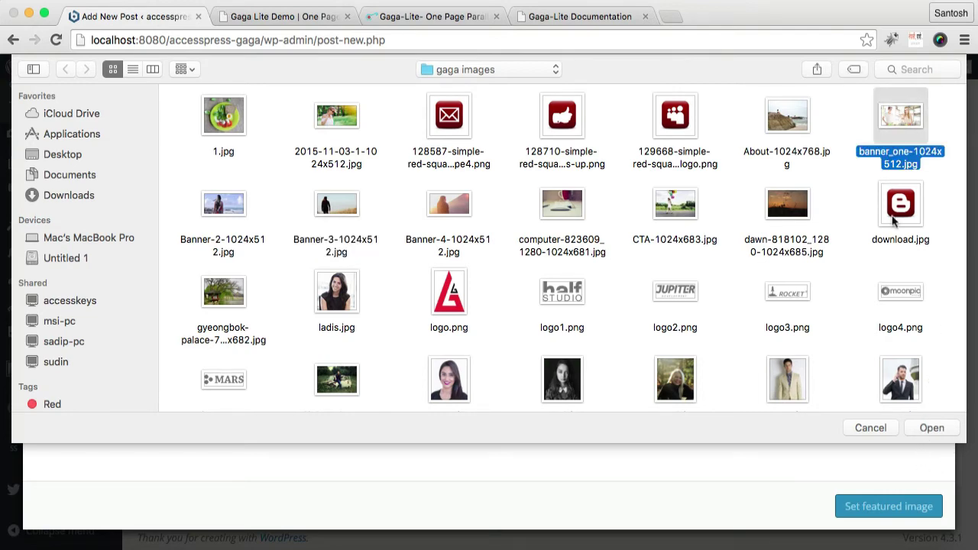
left_click(933, 429)
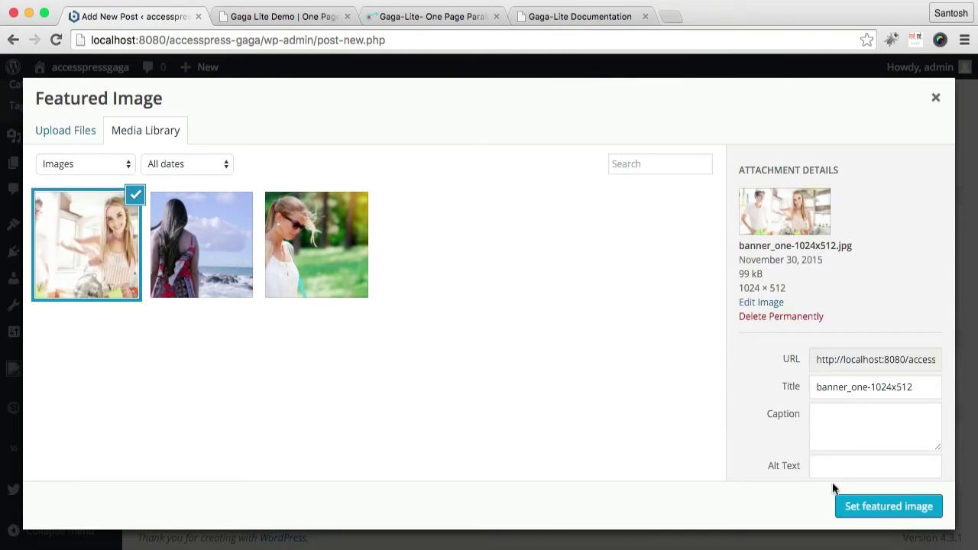
Step: Confirm the banner as featured image and publish 'I am Perfect'
left_click(879, 508)
scroll(839, 343, "up", 5)
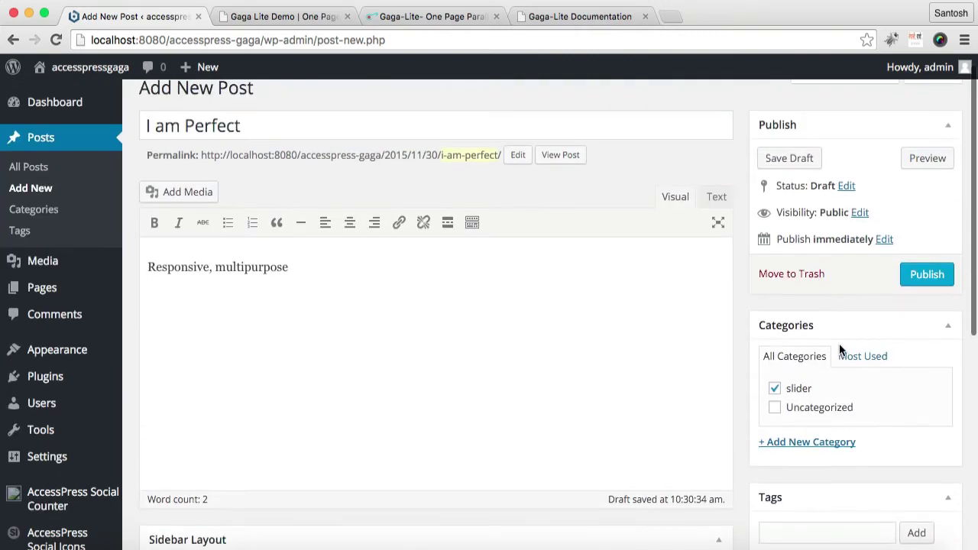
left_click(939, 280)
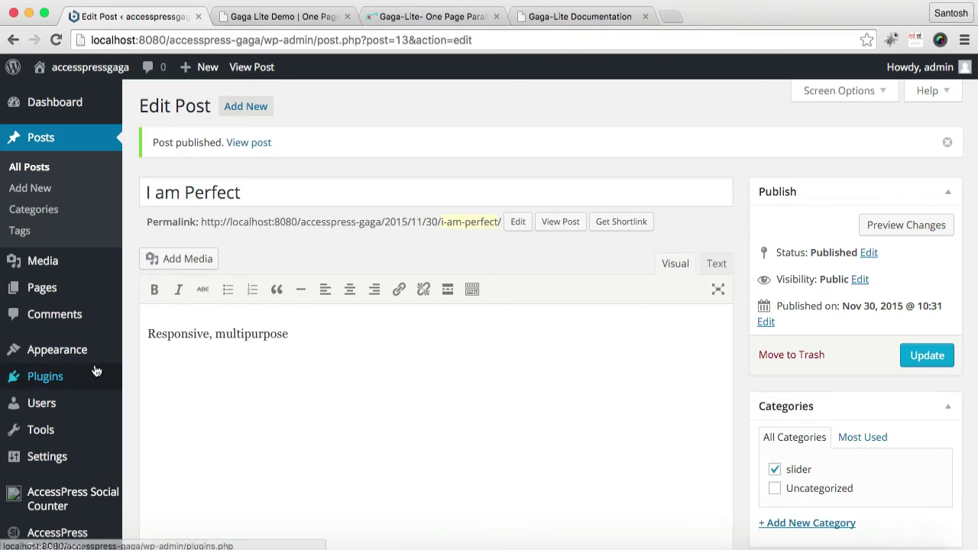
mouse_move(57, 349)
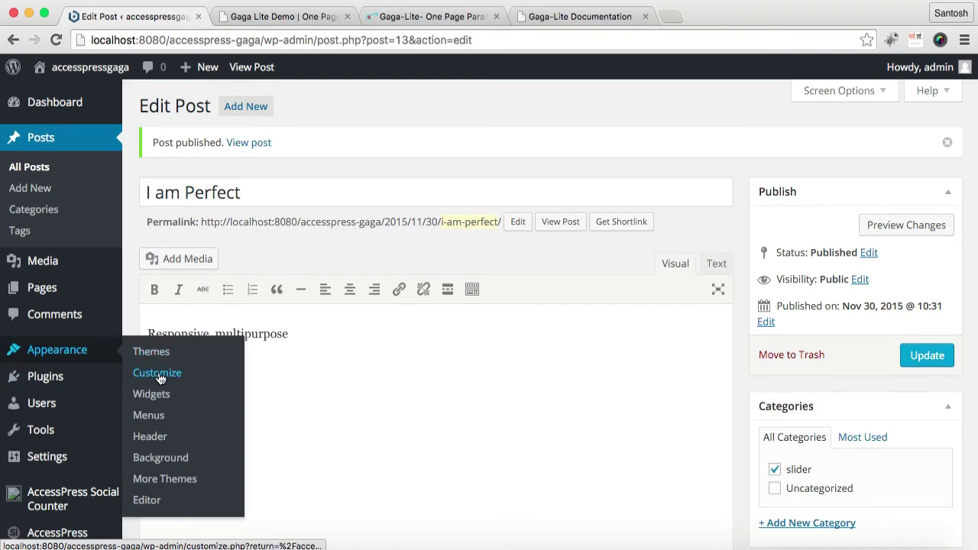
Step: Select the 'slider' category in the Customizer's Home Page Slider Setting
left_click(160, 379)
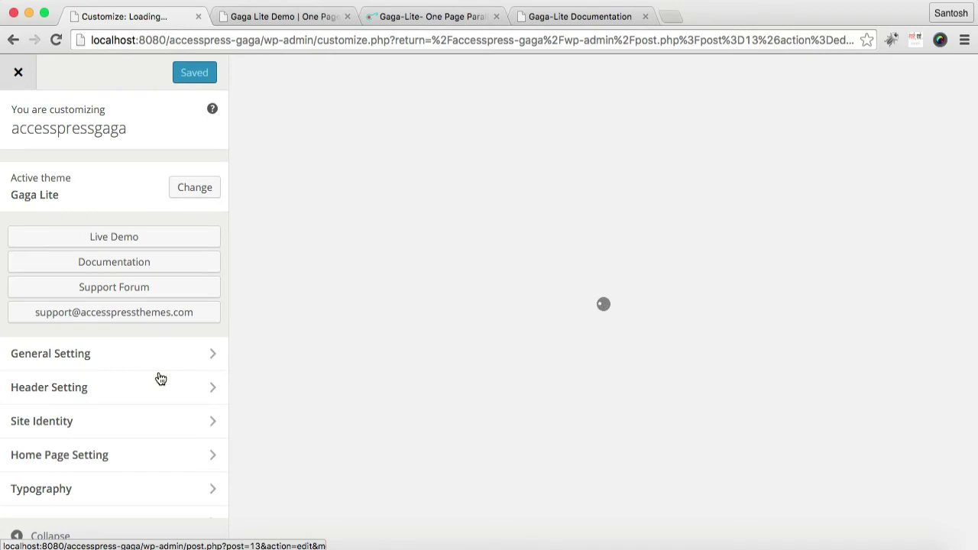
scroll(164, 433, "down", 3)
scroll(163, 432, "up", 2)
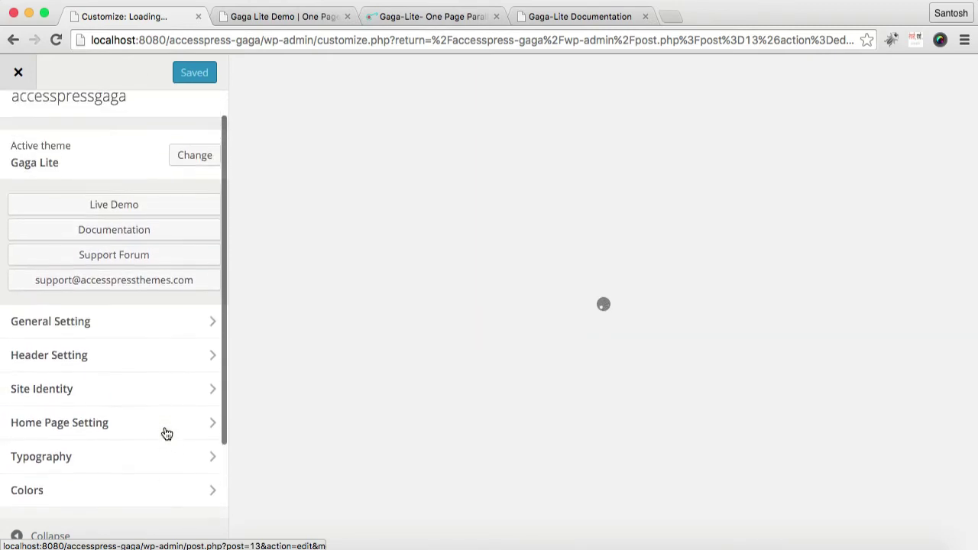
scroll(165, 434, "down", 2)
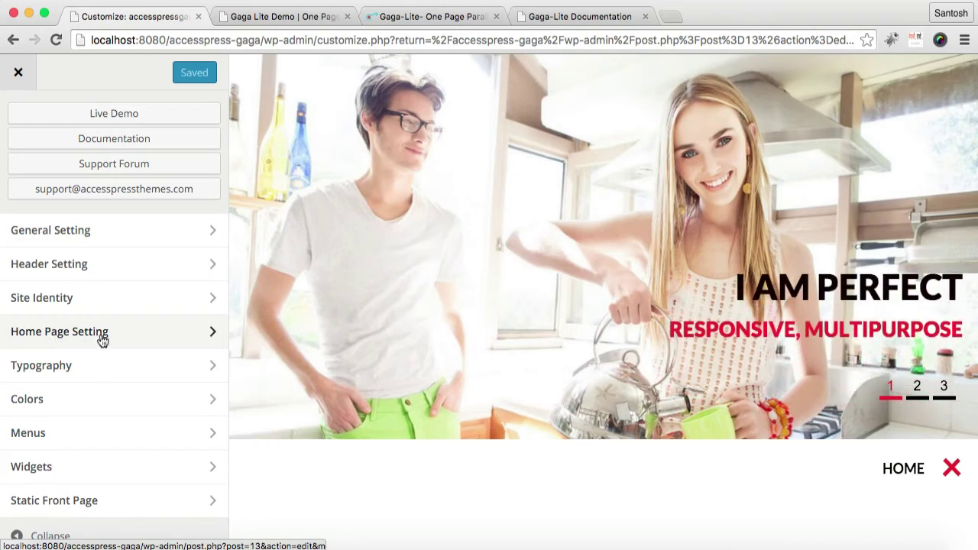
left_click(101, 338)
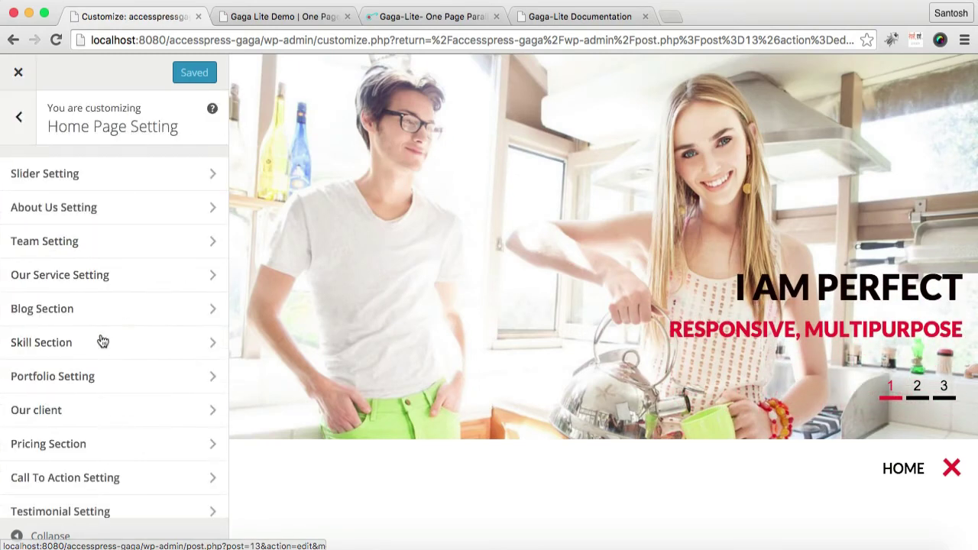
left_click(118, 179)
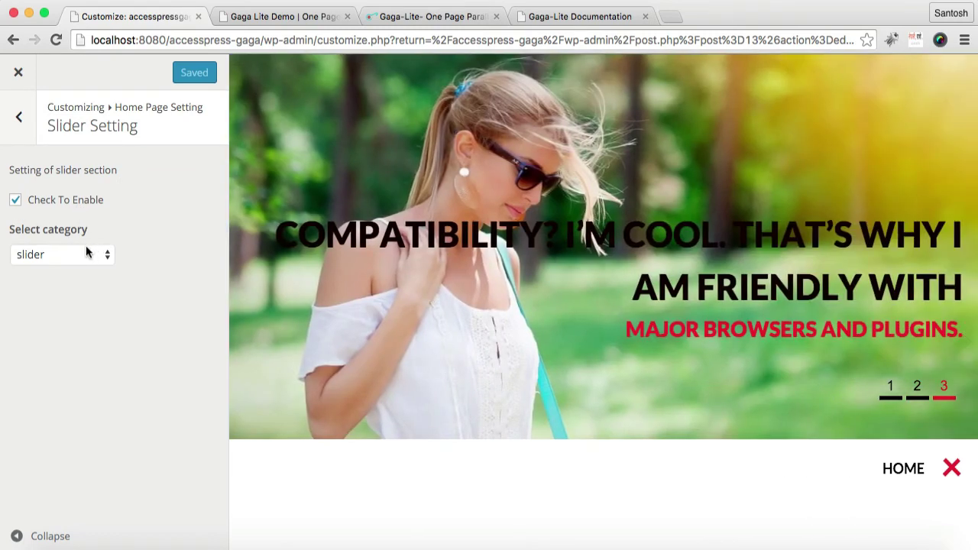
left_click(99, 261)
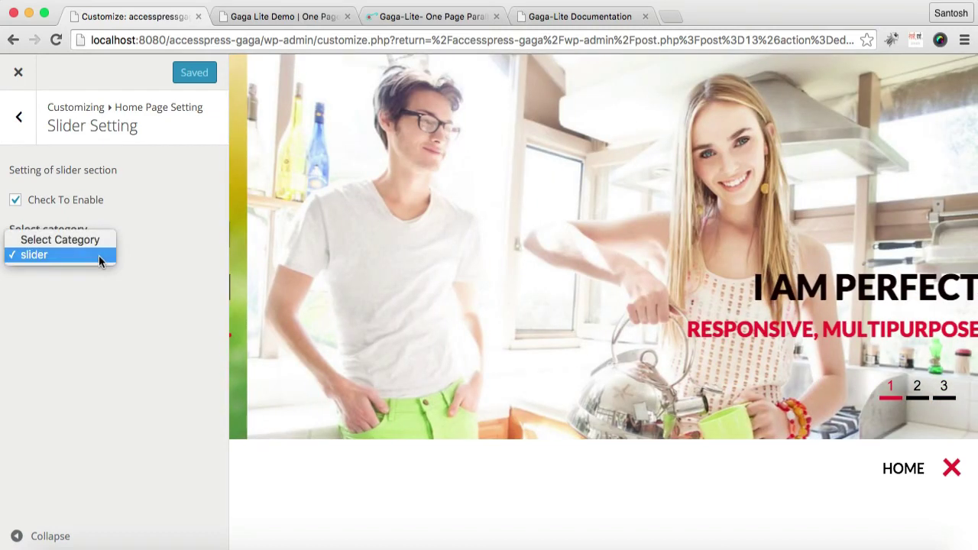
left_click(99, 256)
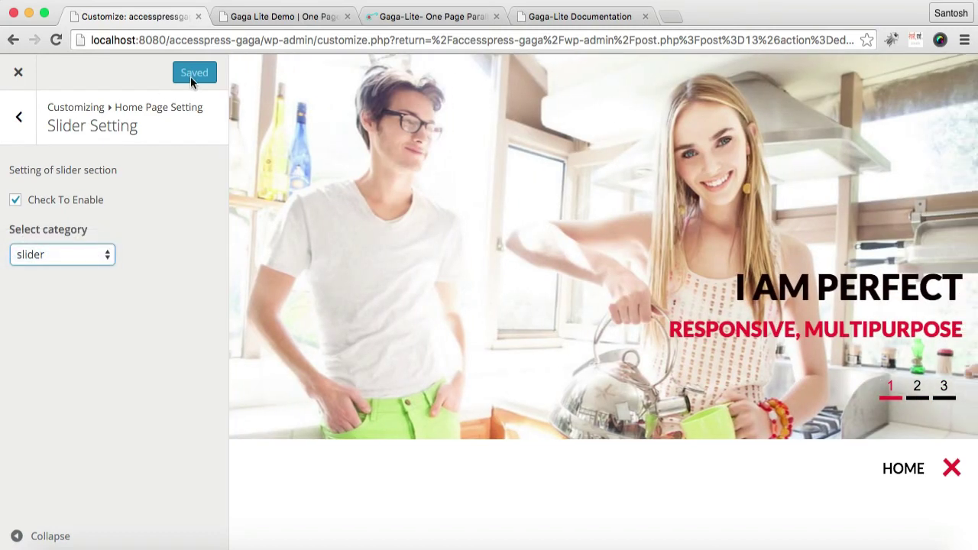
Step: Enable the homepage slider, save and publish, then leave the Customizer
left_click(15, 201)
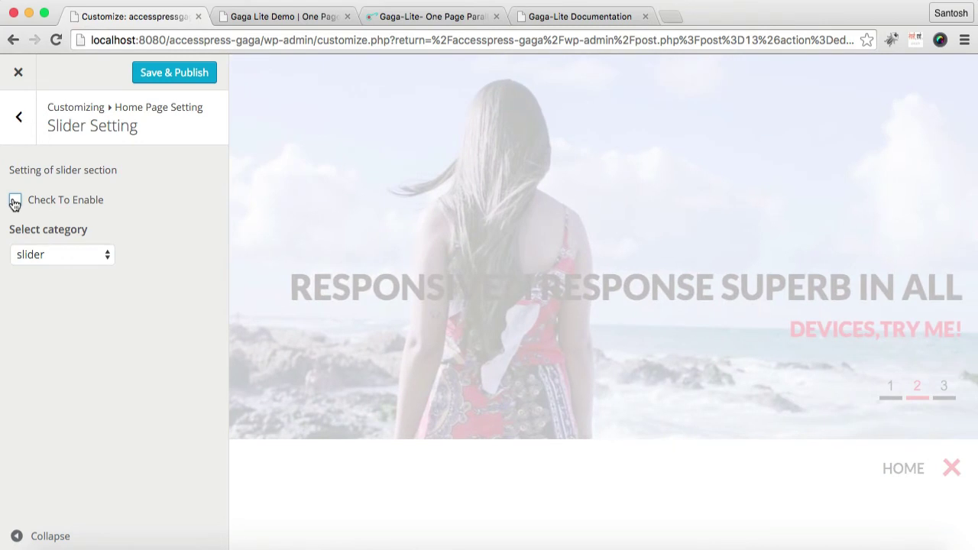
left_click(15, 200)
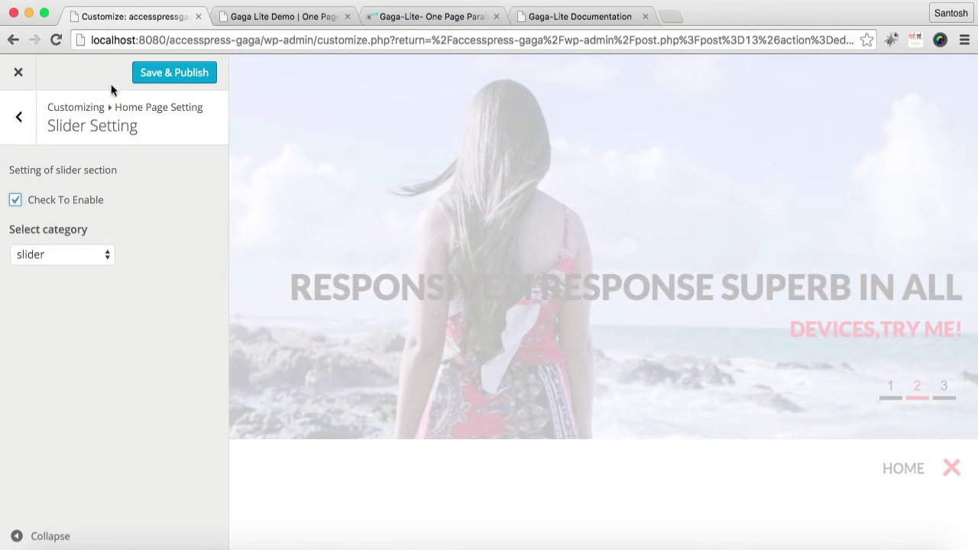
left_click(162, 77)
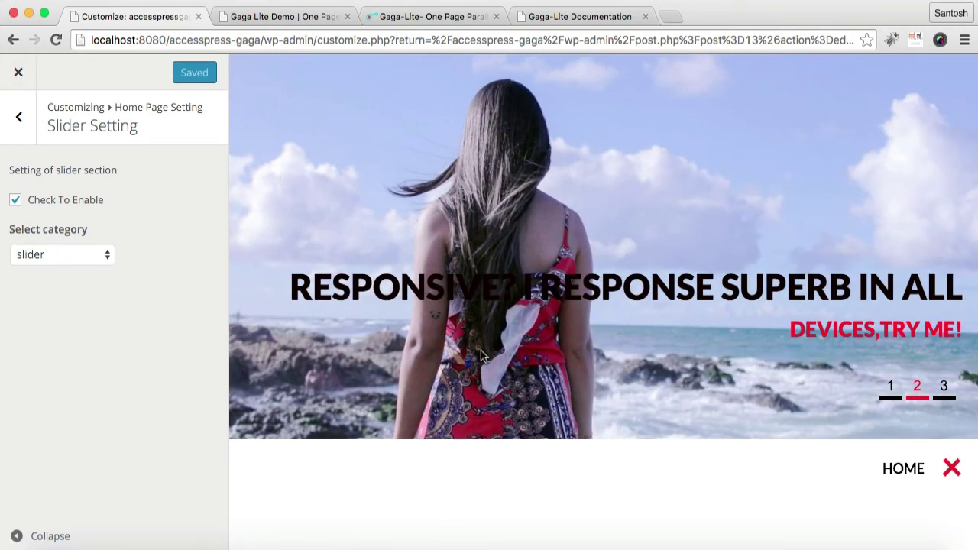
scroll(482, 355, "down", 4)
scroll(481, 356, "up", 4)
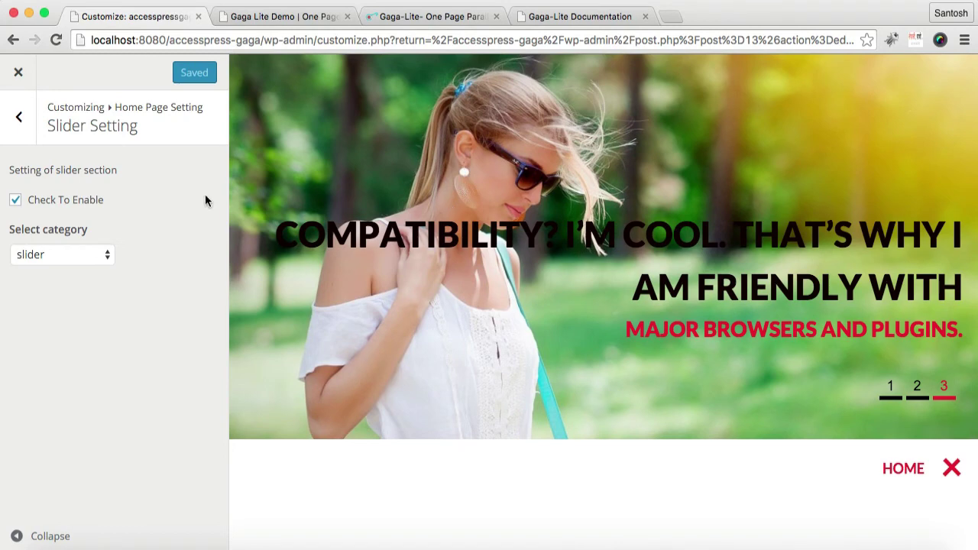
left_click(19, 72)
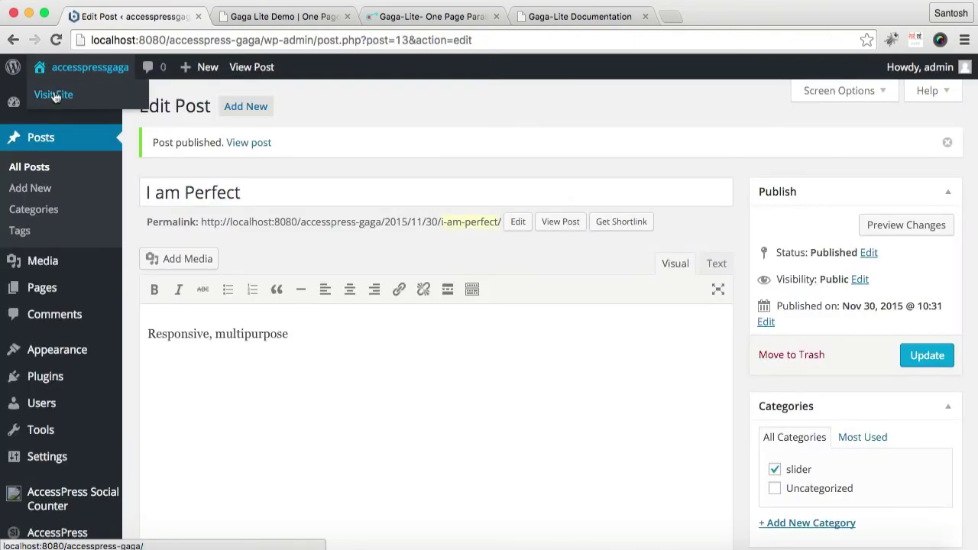
Step: Open the site's front page in a new tab
right_click(55, 97)
left_click(84, 97)
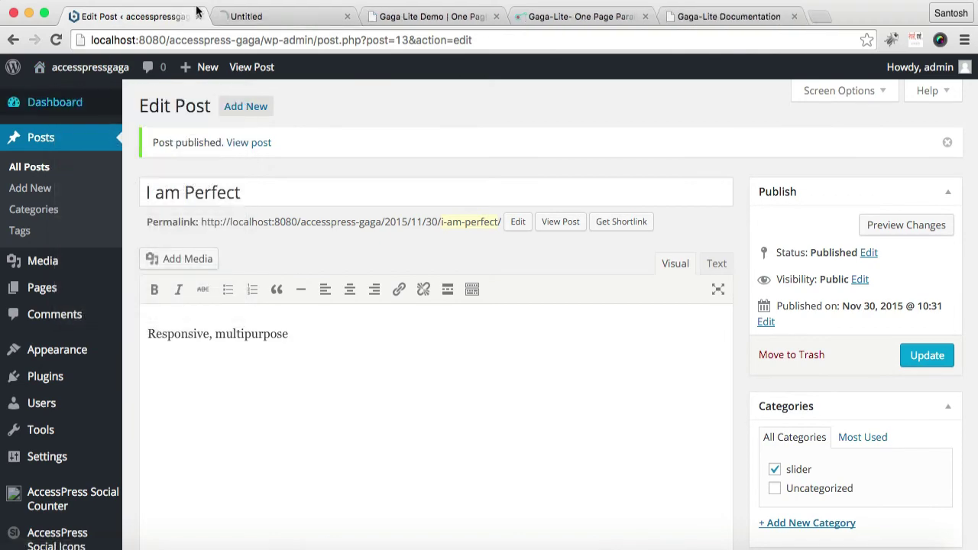
left_click(240, 17)
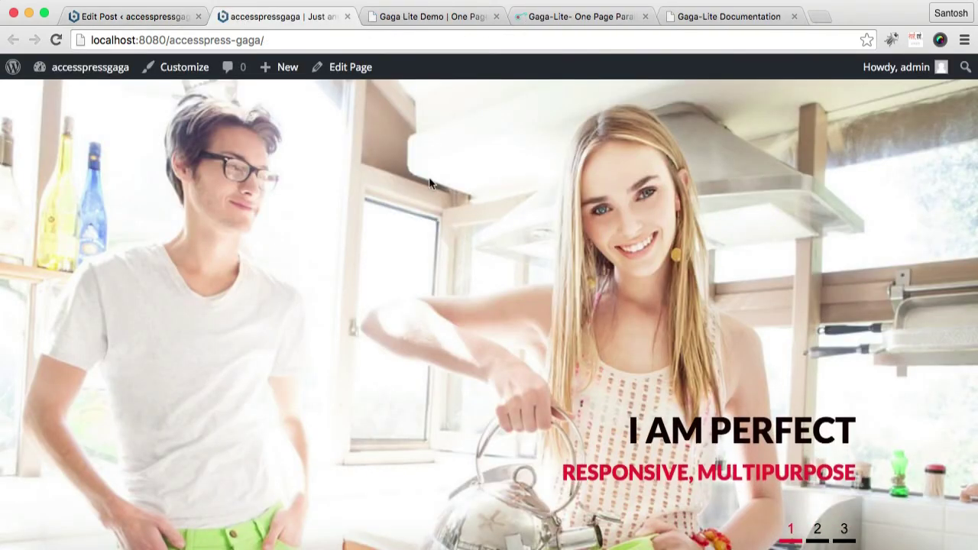
scroll(579, 356, "down", 5)
scroll(579, 356, "up", 4)
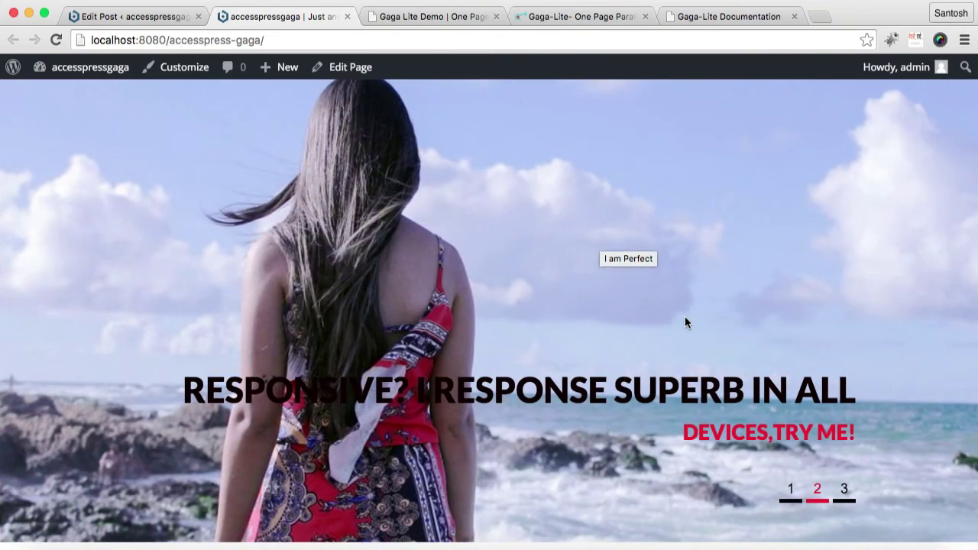
Step: Check the I AM PERFECT slide in the homepage slider, then visit the Gaga Lite theme page
left_click(791, 493)
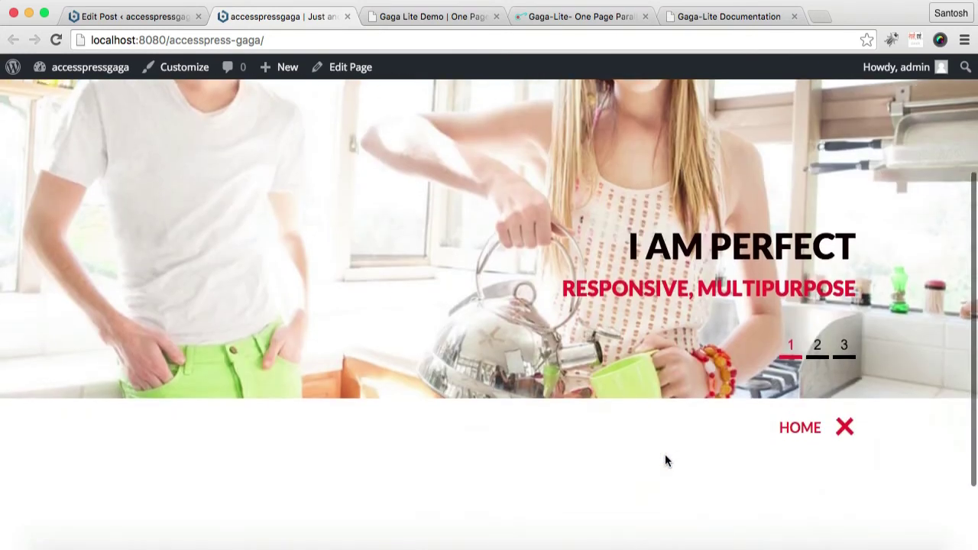
scroll(665, 461, "up", 2)
scroll(632, 298, "up", 3)
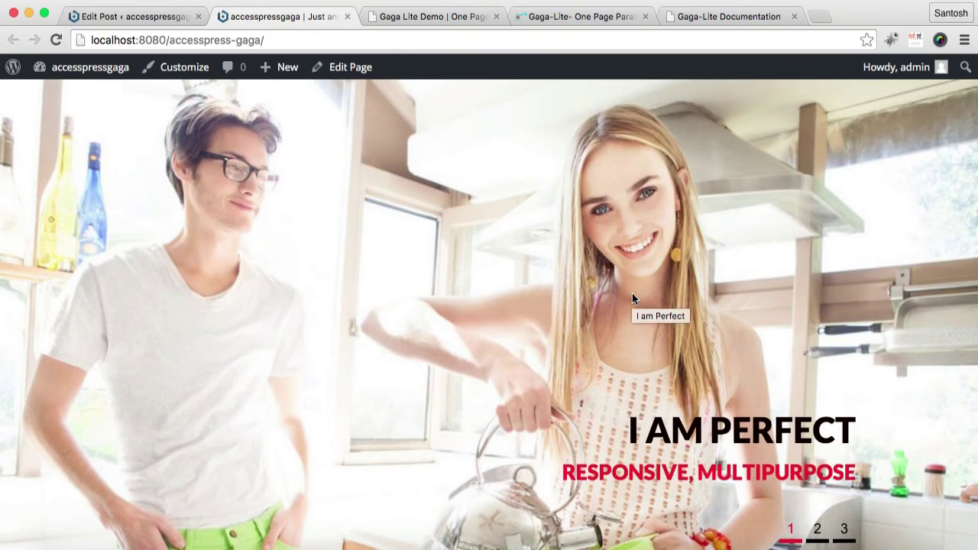
scroll(596, 296, "down", 5)
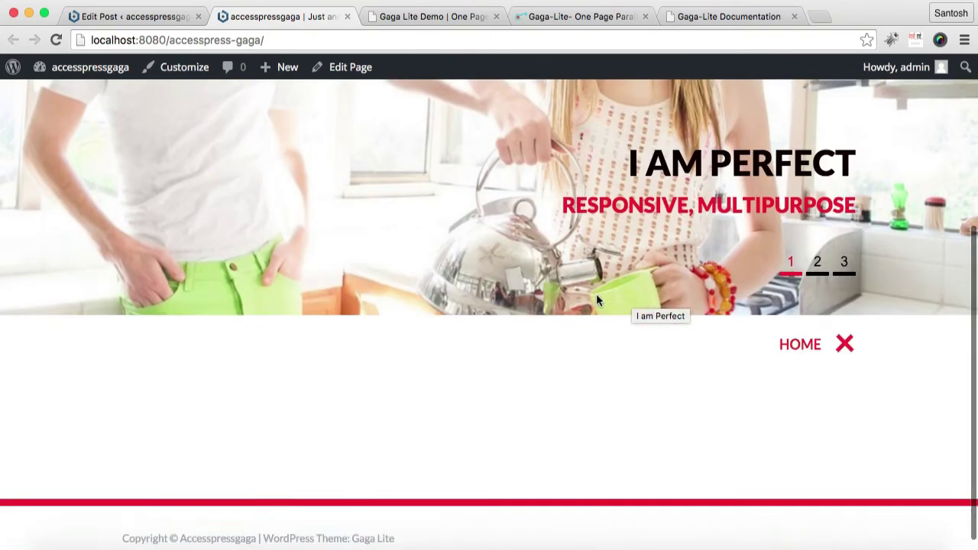
scroll(597, 296, "up", 5)
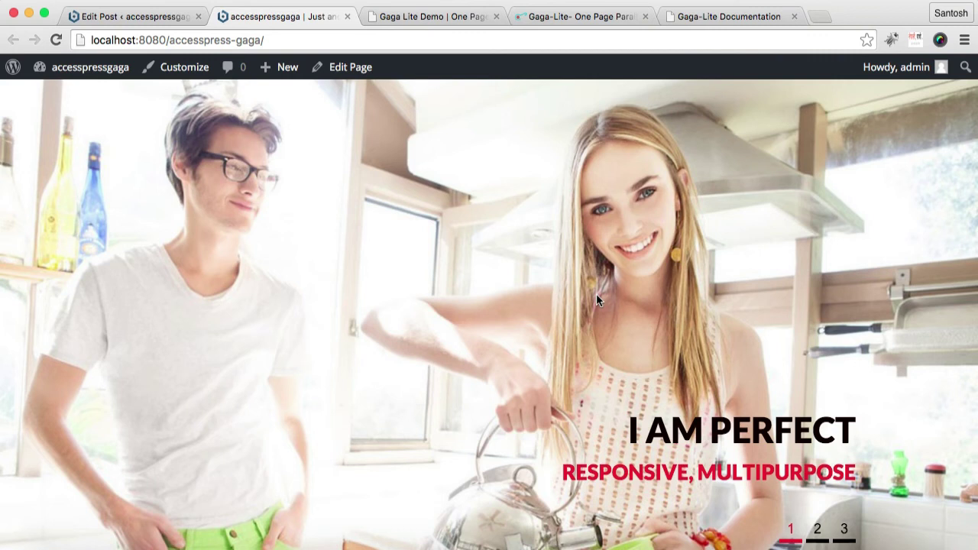
left_click(575, 16)
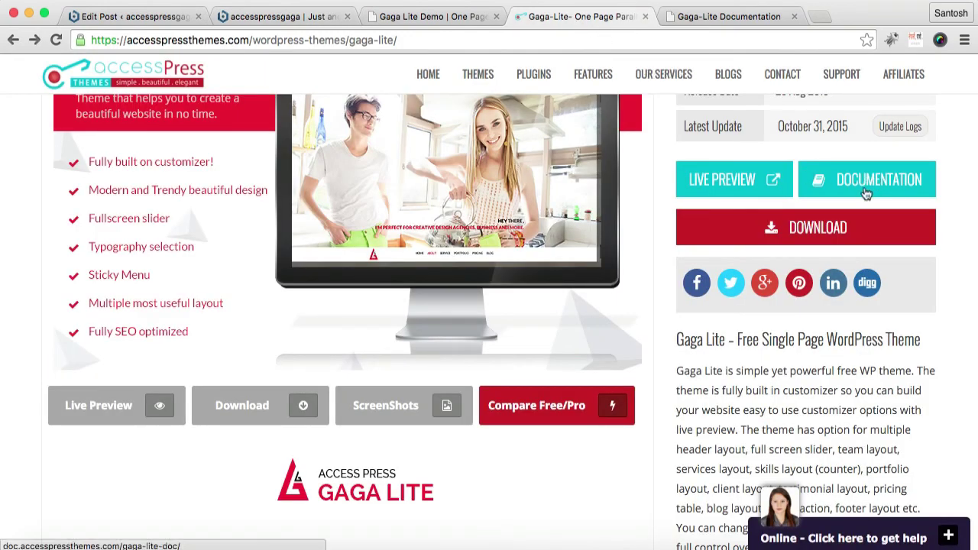
left_click(709, 23)
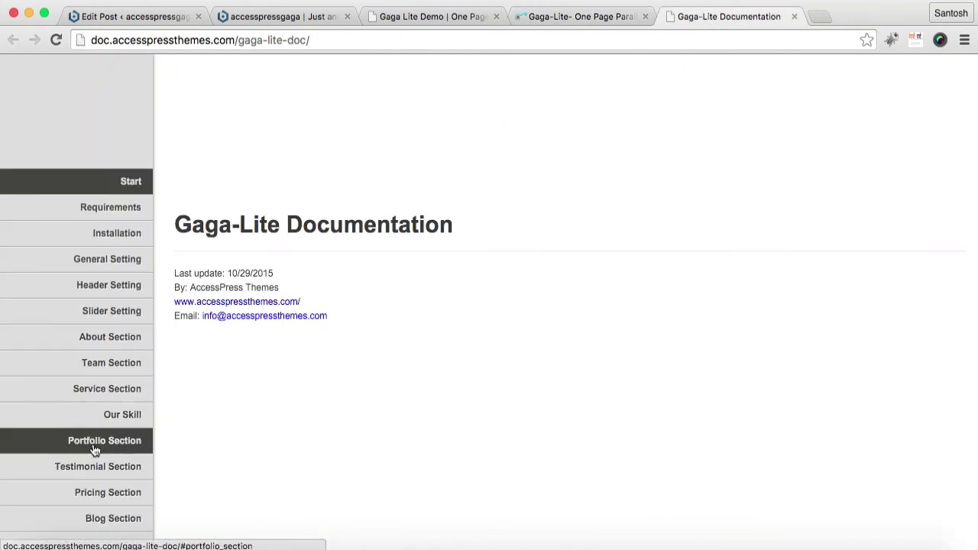
scroll(113, 349, "down", 5)
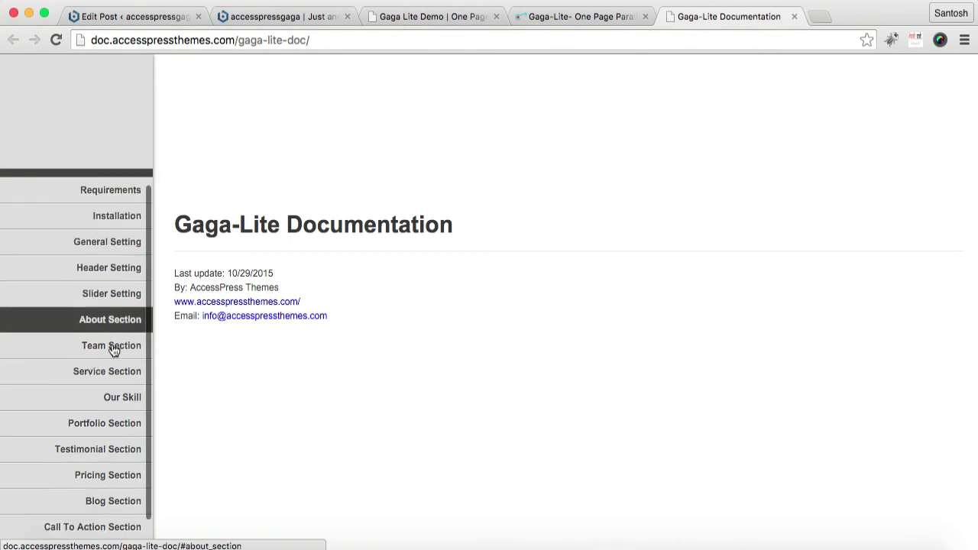
scroll(113, 349, "up", 4)
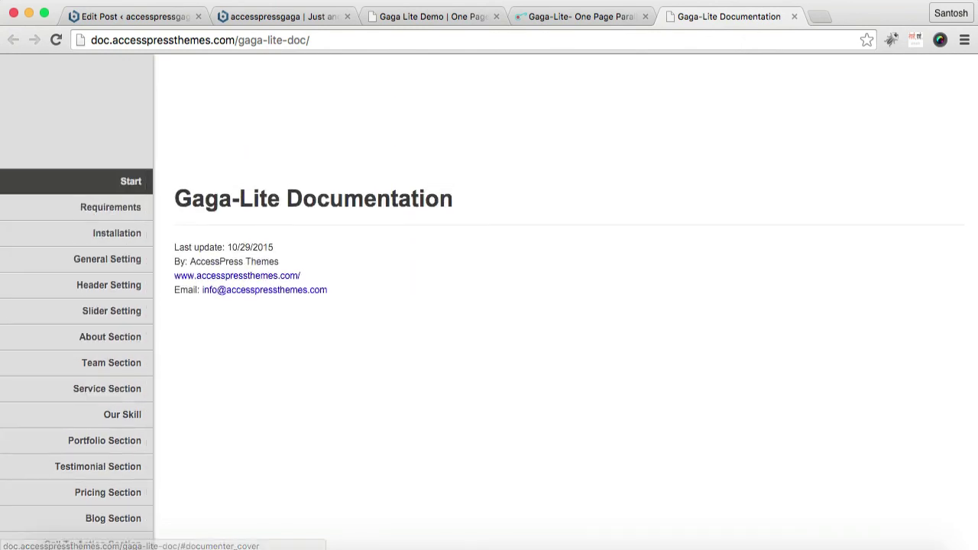
left_click(295, 19)
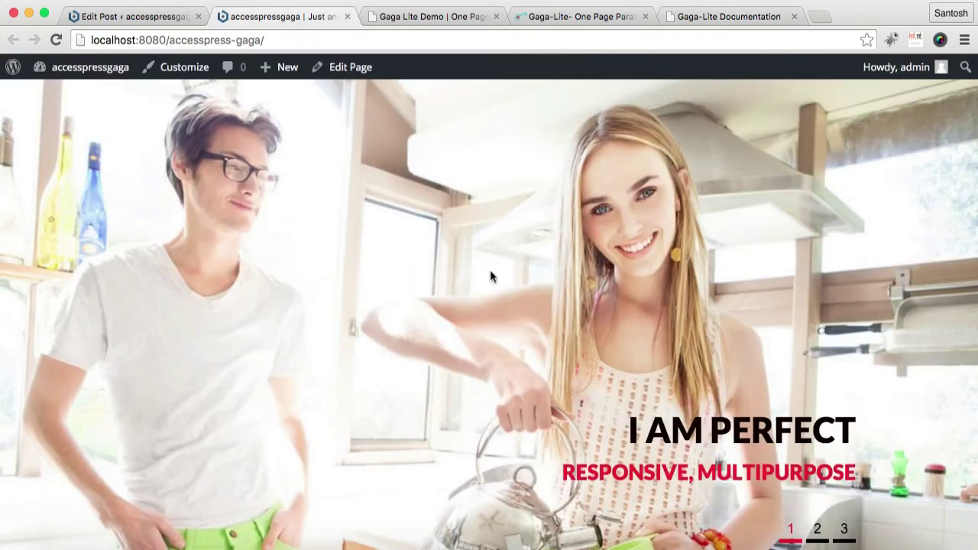